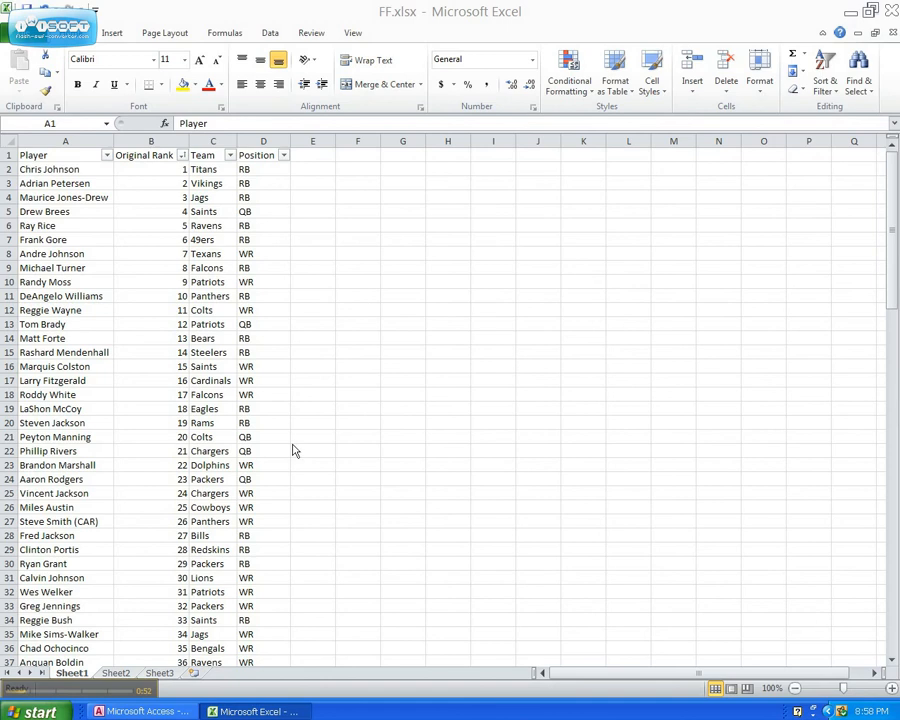
Close the FF.xlsx workbook in Excel and start an Excel spreadsheet import in the Library Catalog database in Access
left_click(884, 8)
left_click(886, 8)
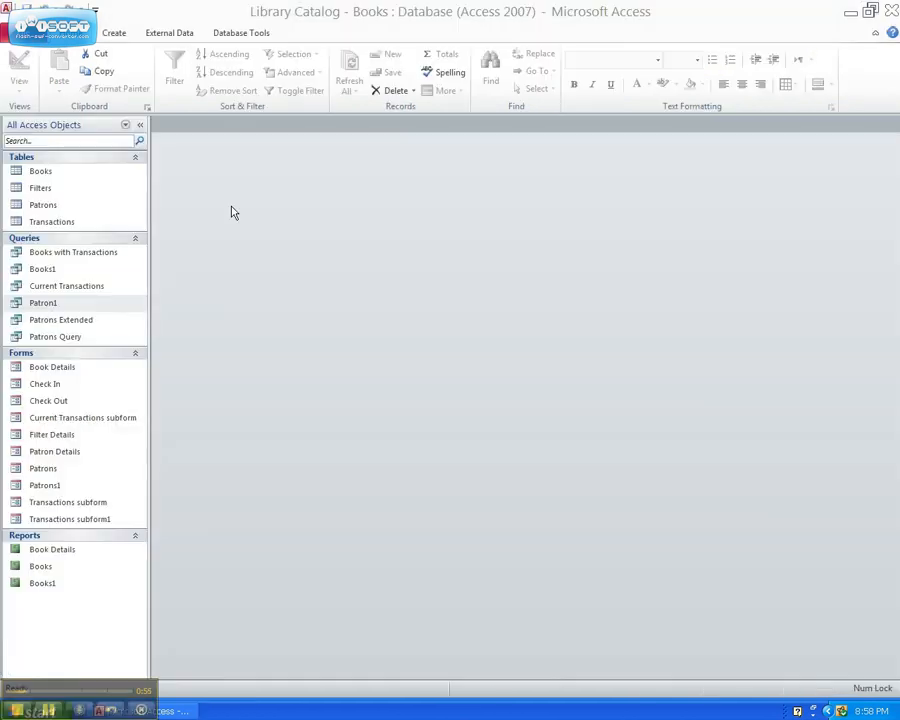
left_click(74, 176)
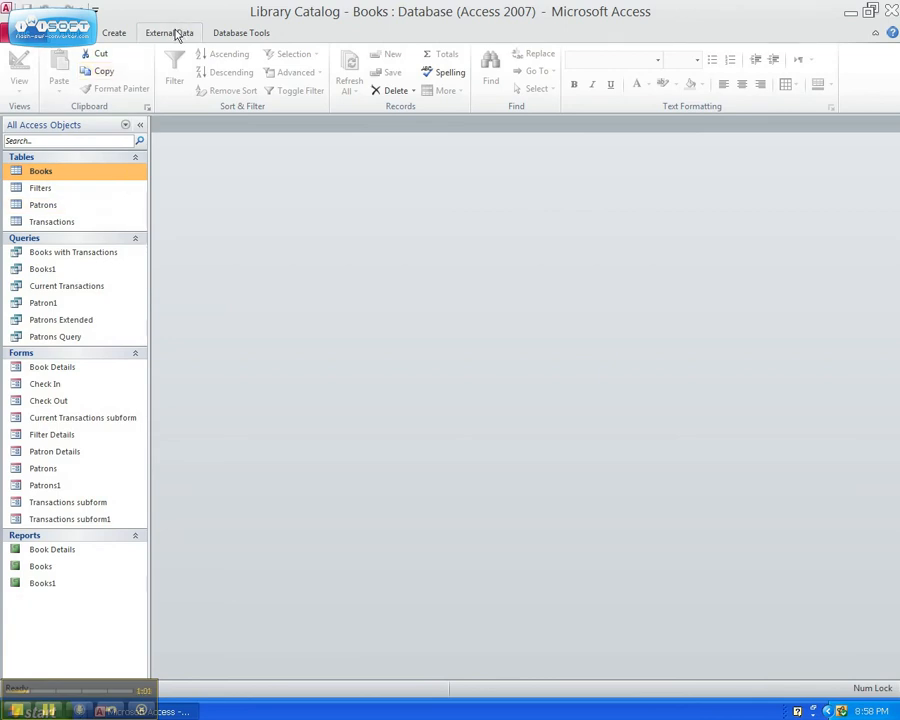
left_click(177, 35)
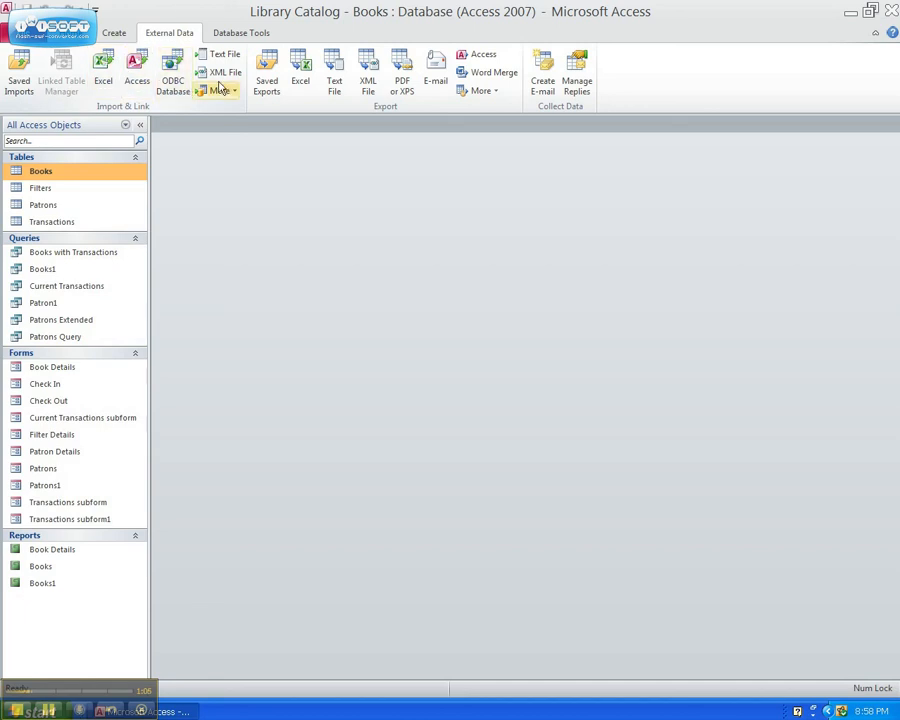
left_click(99, 67)
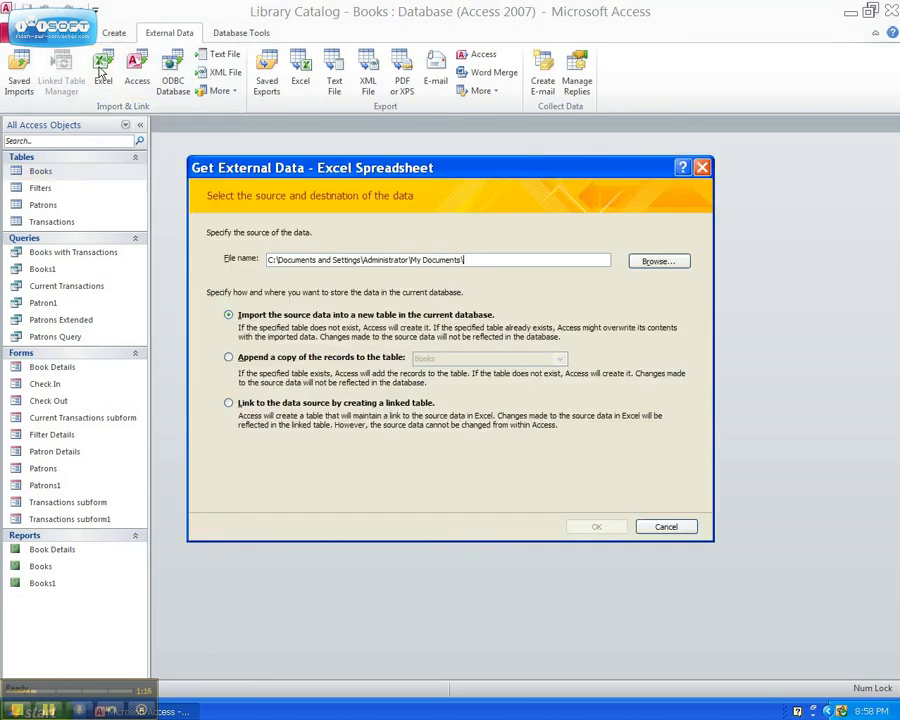
Choose FF.xlsx from My Documents as the source, importing its data into a new table in the current database
left_click(645, 266)
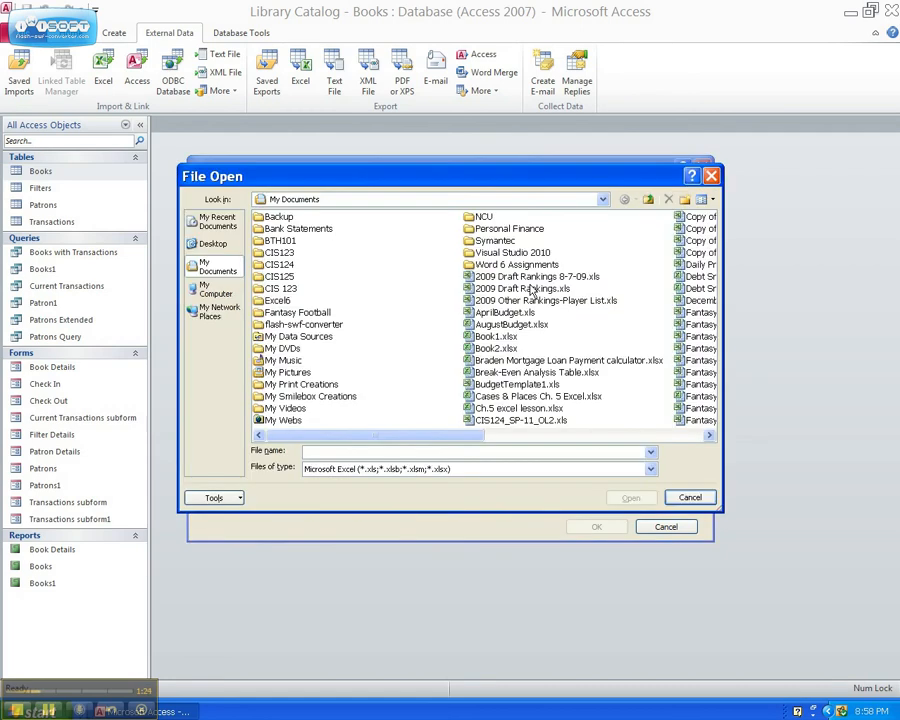
left_click(586, 437)
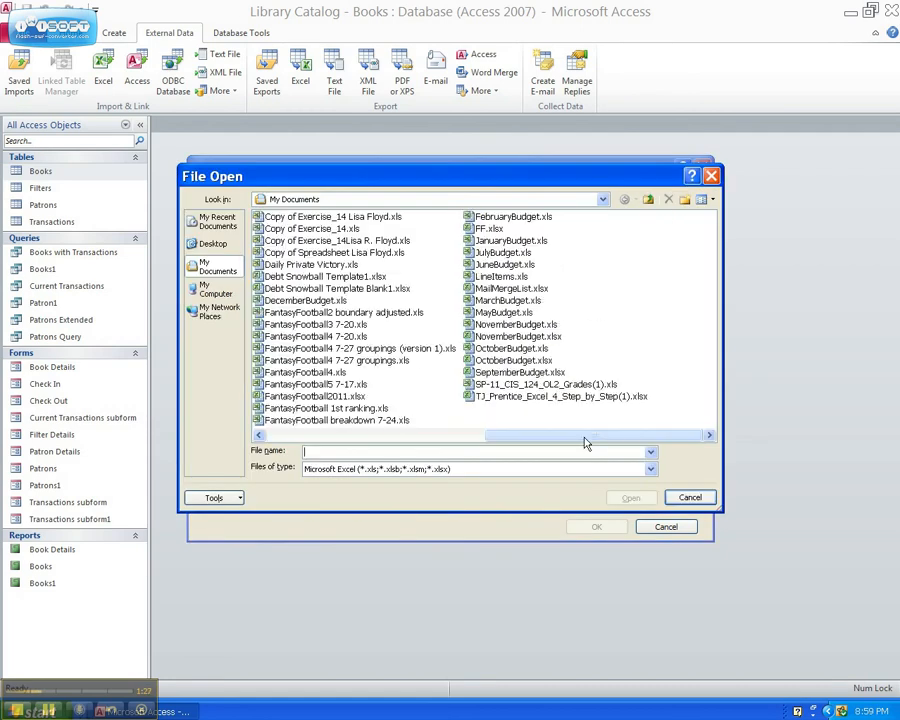
left_click(489, 228)
left_click(631, 498)
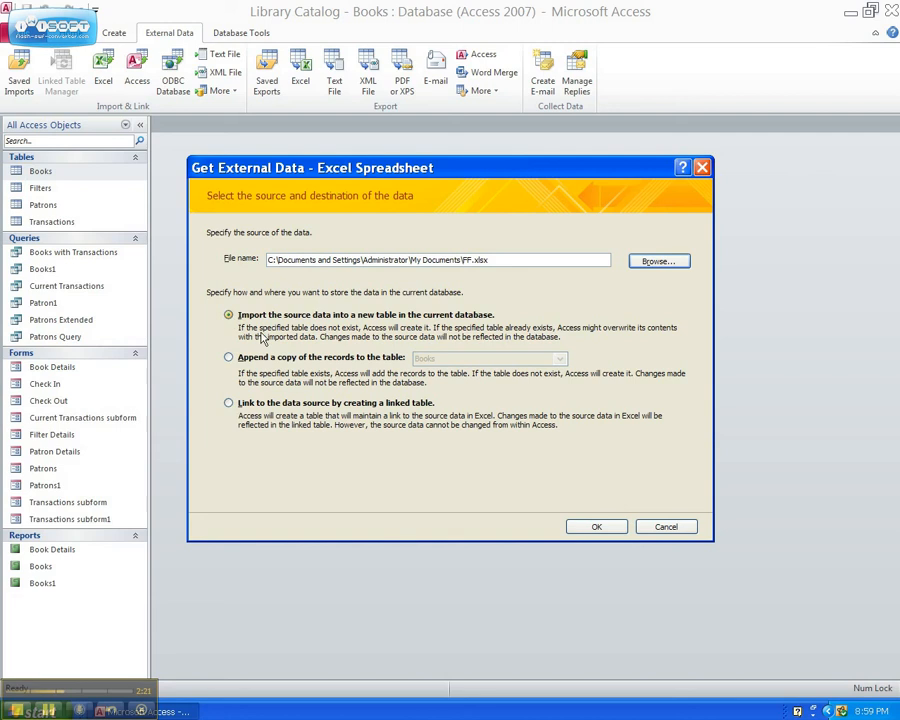
left_click(586, 530)
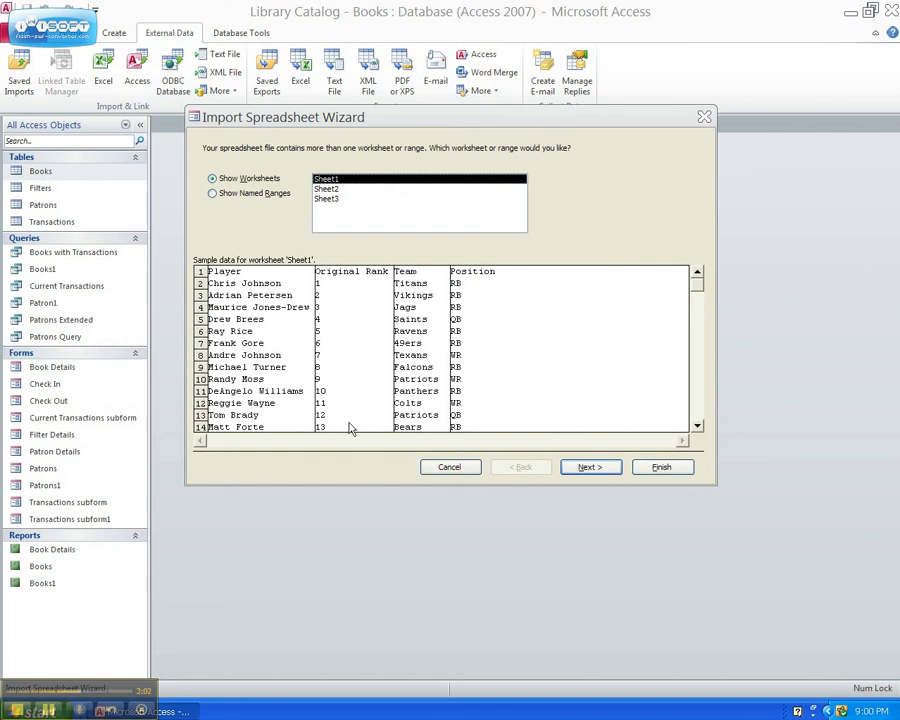
Set the import to use Sheet1 with its first row as column headings and a primary key added by Access
left_click(581, 470)
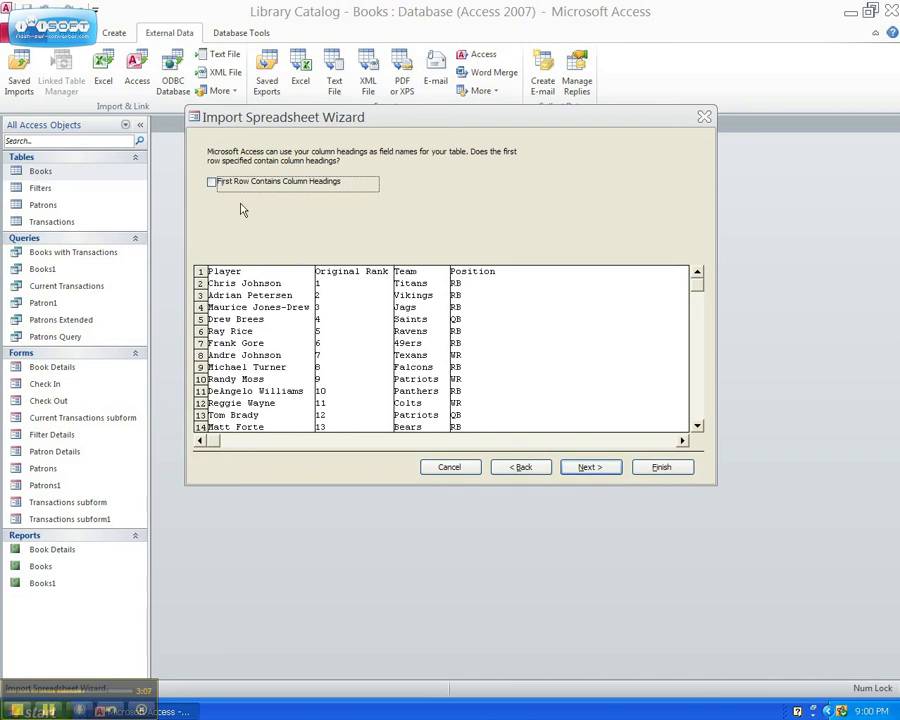
left_click(212, 183)
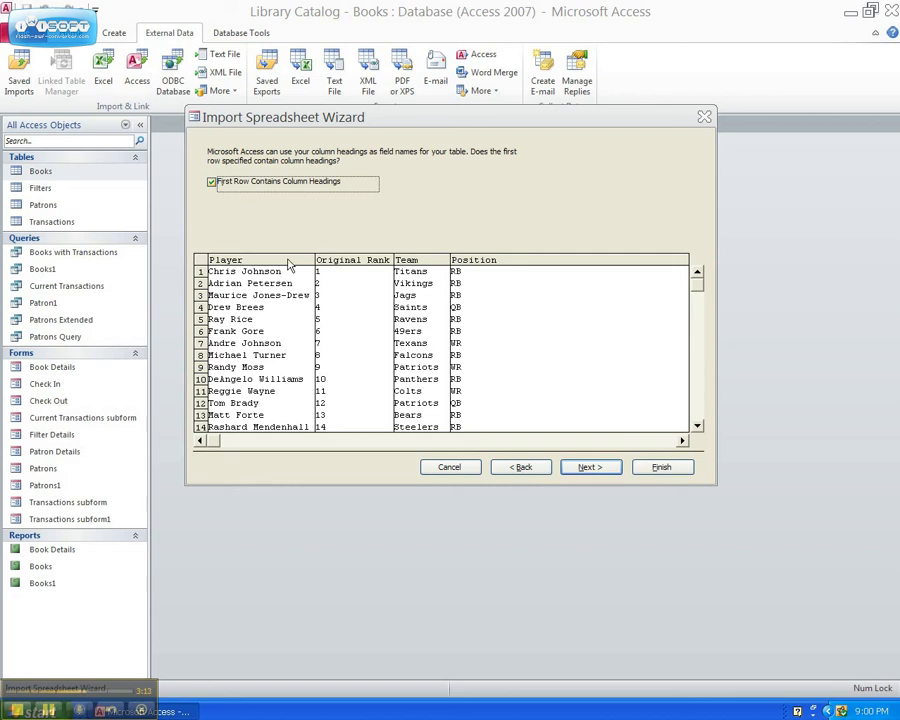
left_click(588, 470)
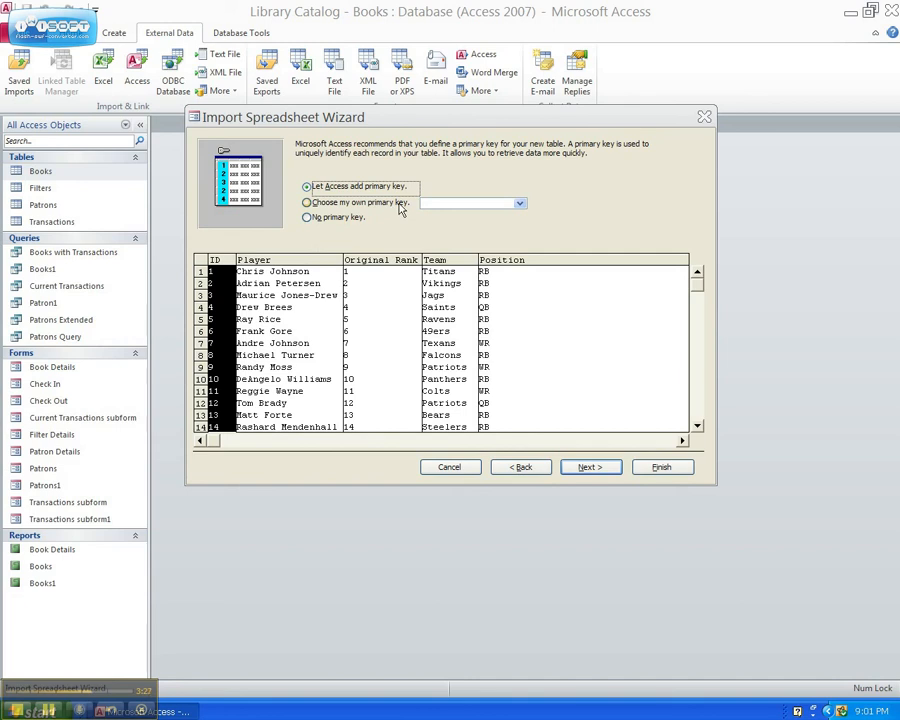
left_click(587, 476)
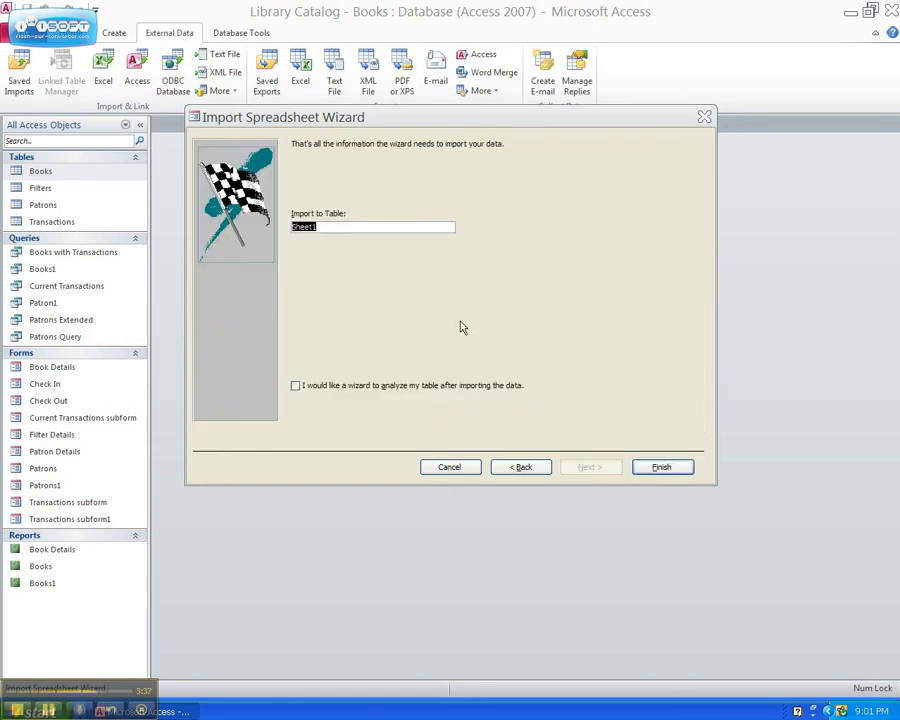
Name the destination table FF and finish the import without saving the import steps
type("FF")
left_click(660, 468)
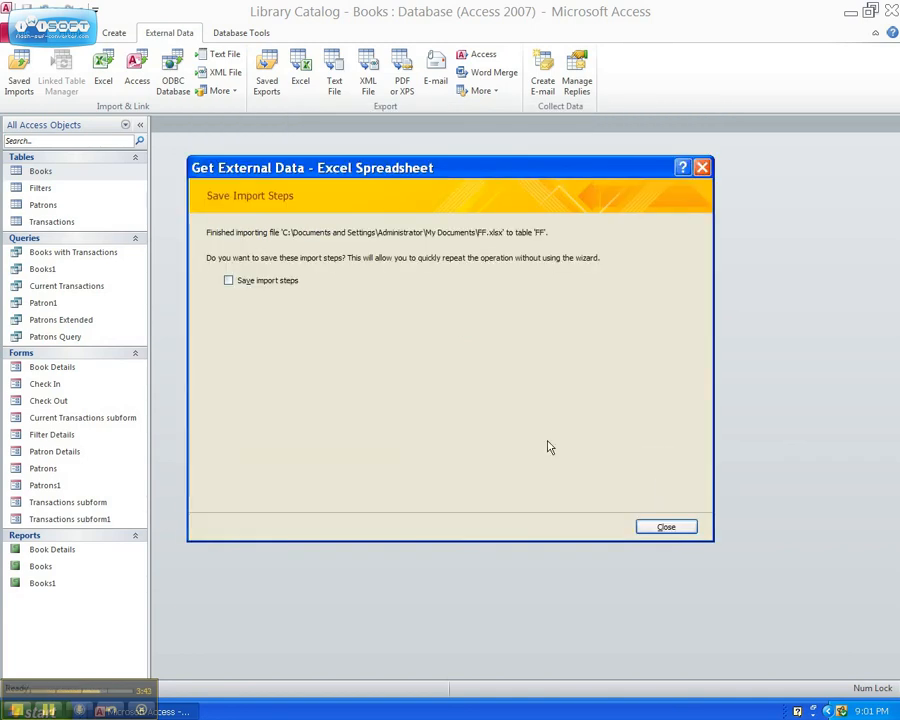
left_click(684, 534)
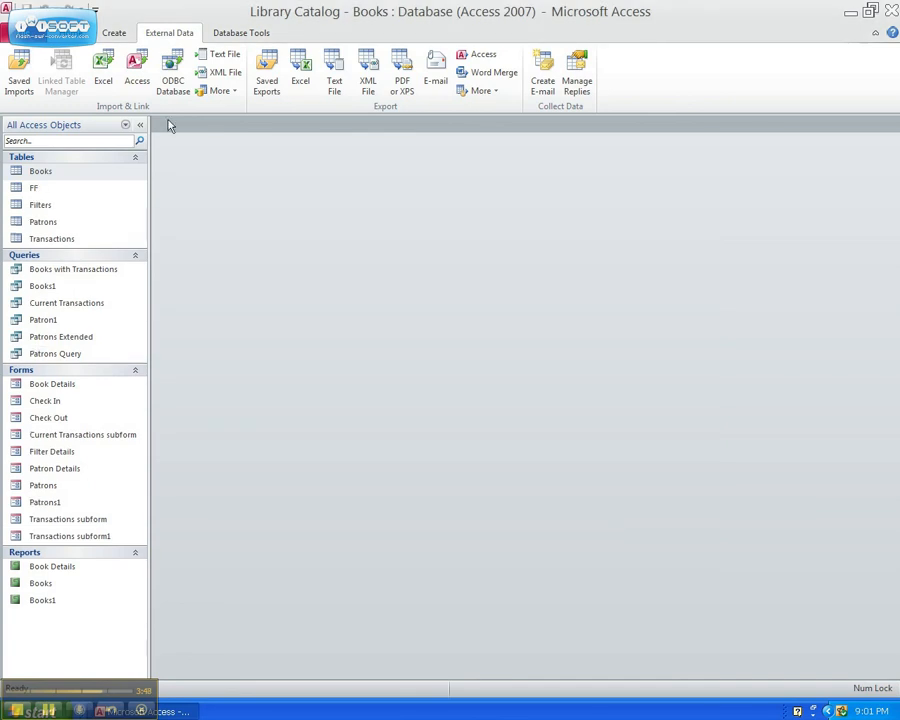
Open the imported FF table to check its records and close it again
left_click(25, 189)
double_click(25, 189)
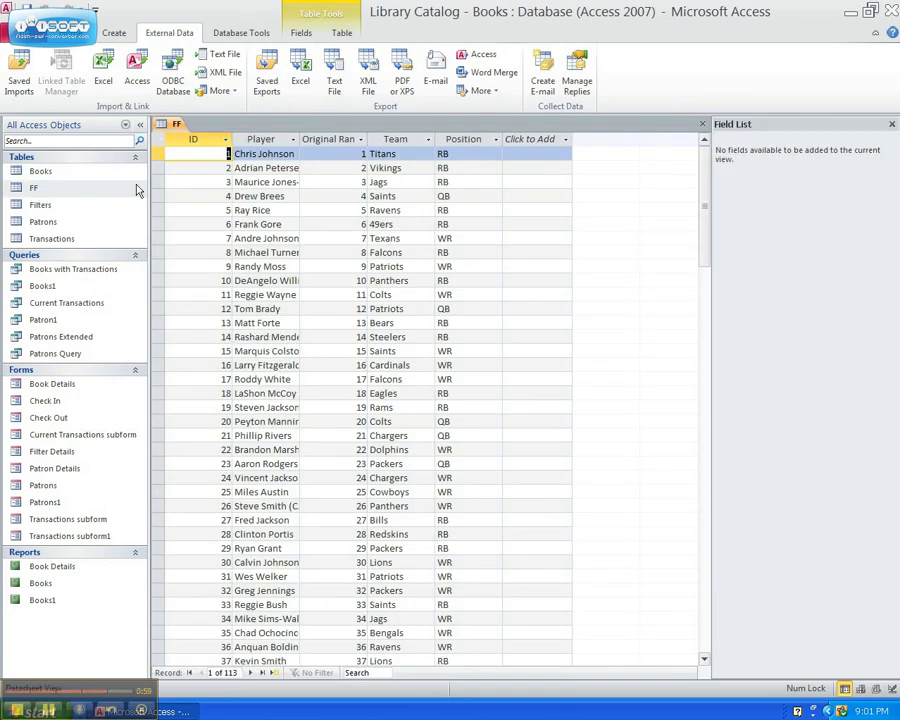
left_click(702, 124)
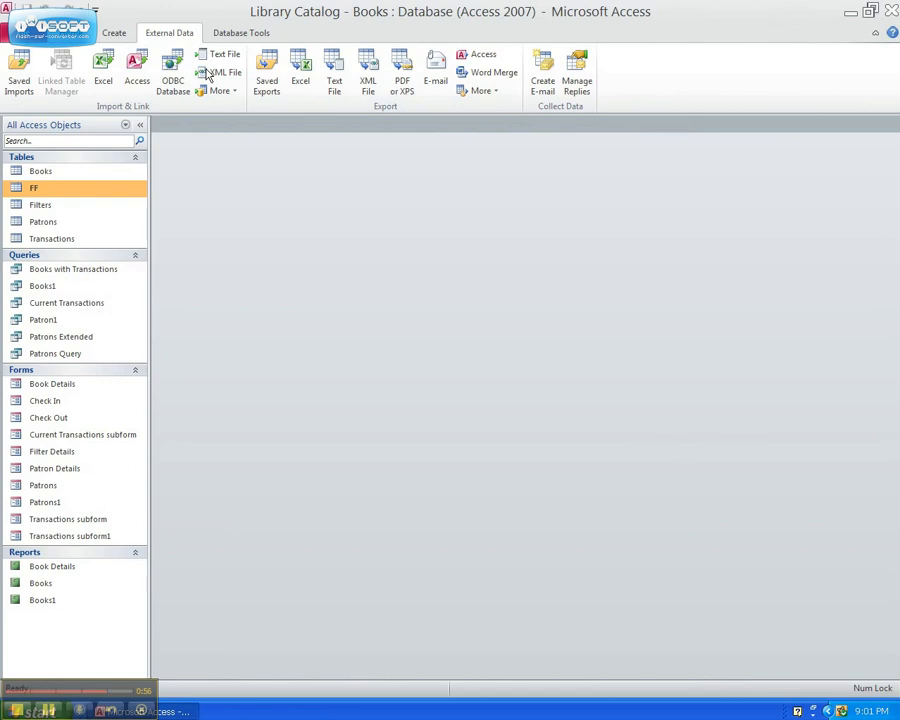
Create a new query in Design view based on the FF table
scroll(208, 77, "up", 1)
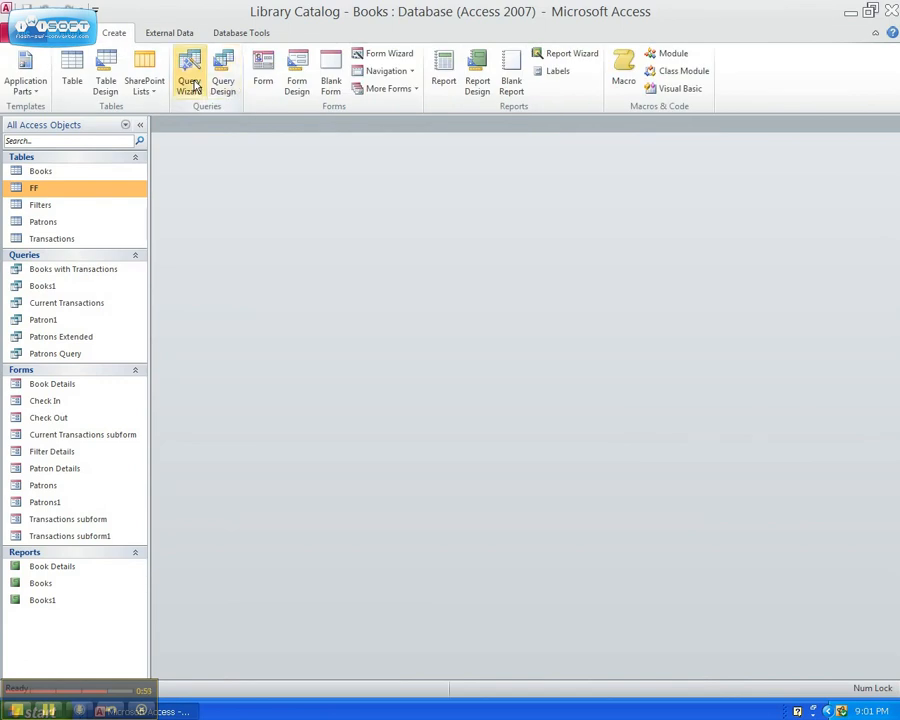
left_click(233, 82)
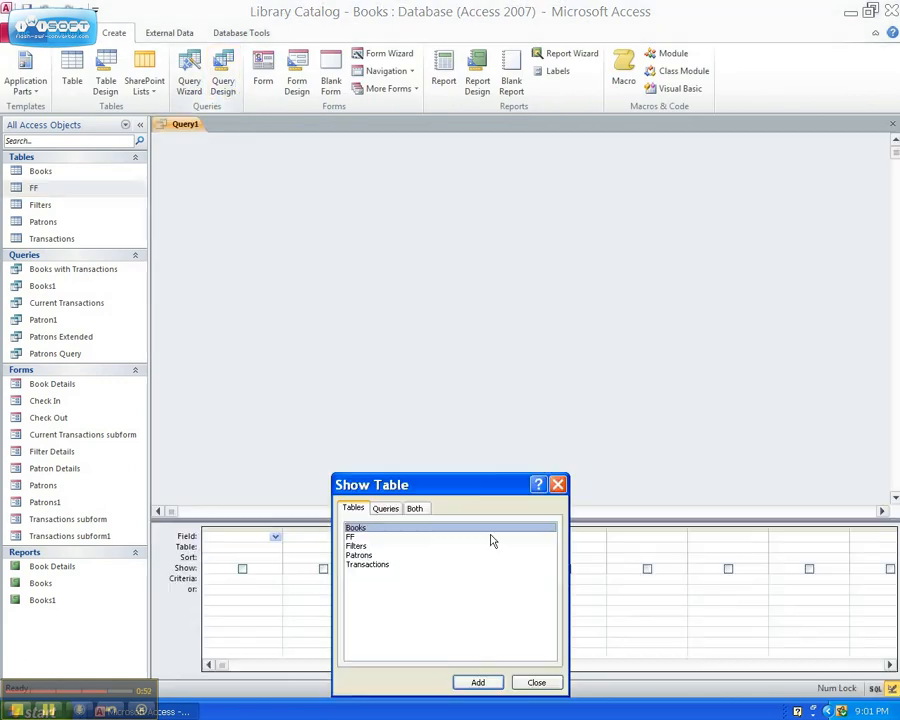
double_click(352, 538)
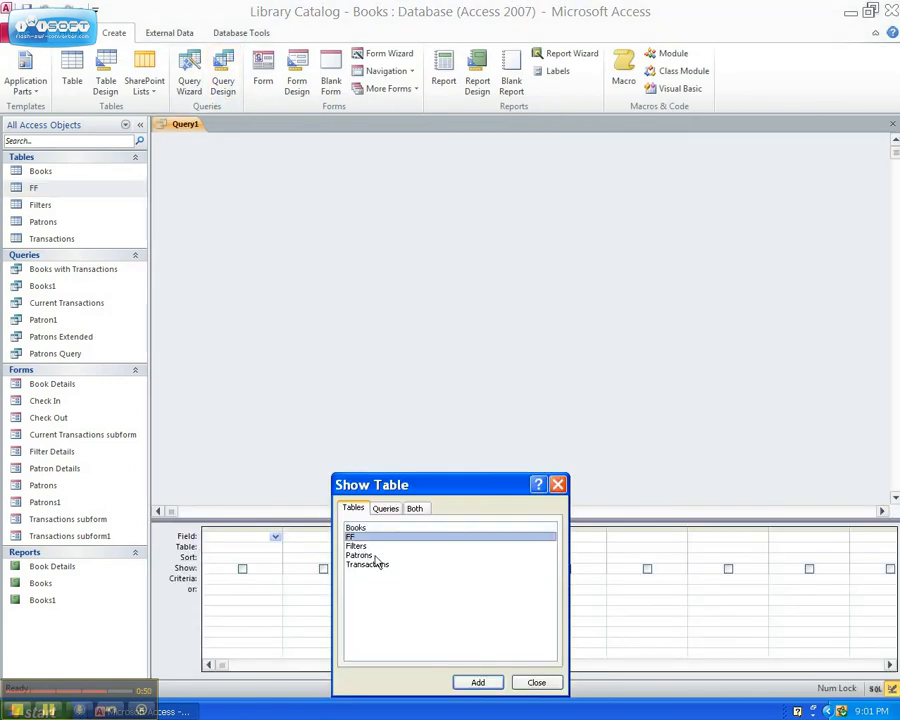
left_click(536, 682)
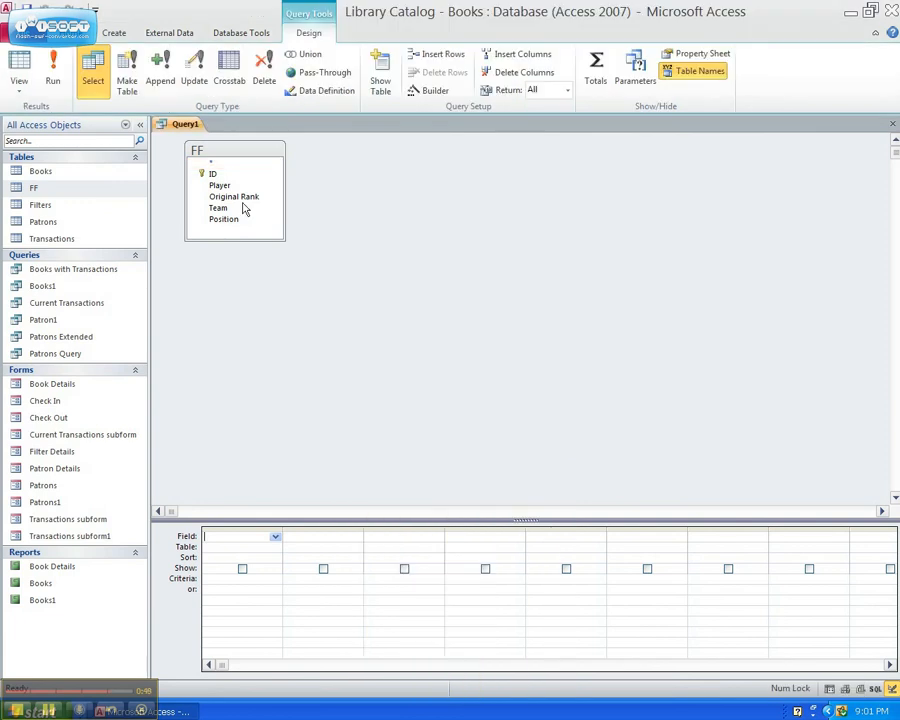
Add the Player, Team and Original Rank fields from the FF table to the query, in that order
double_click(241, 189)
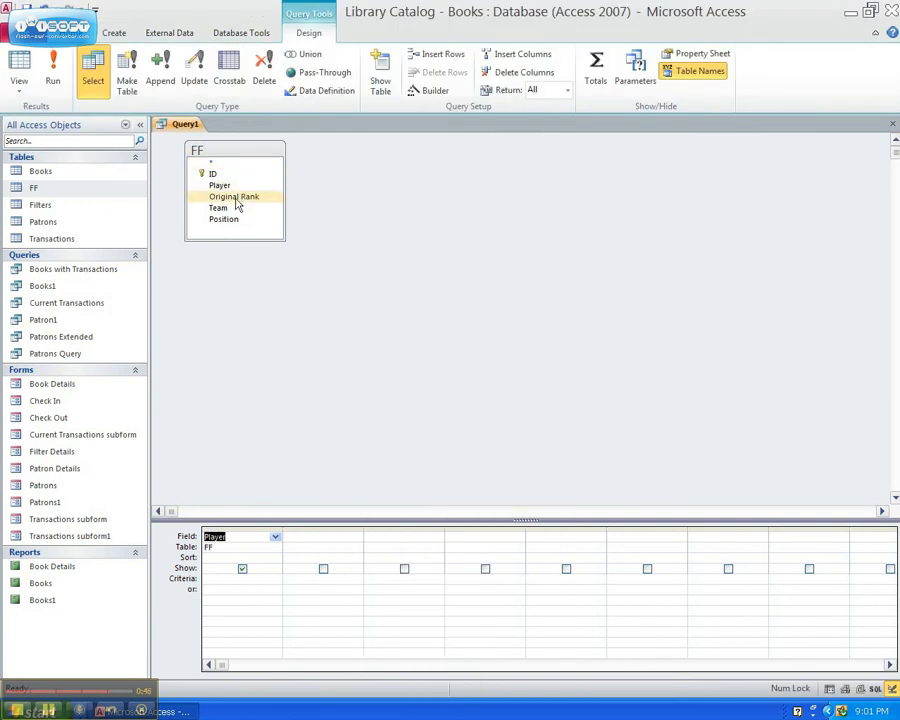
left_click(228, 212)
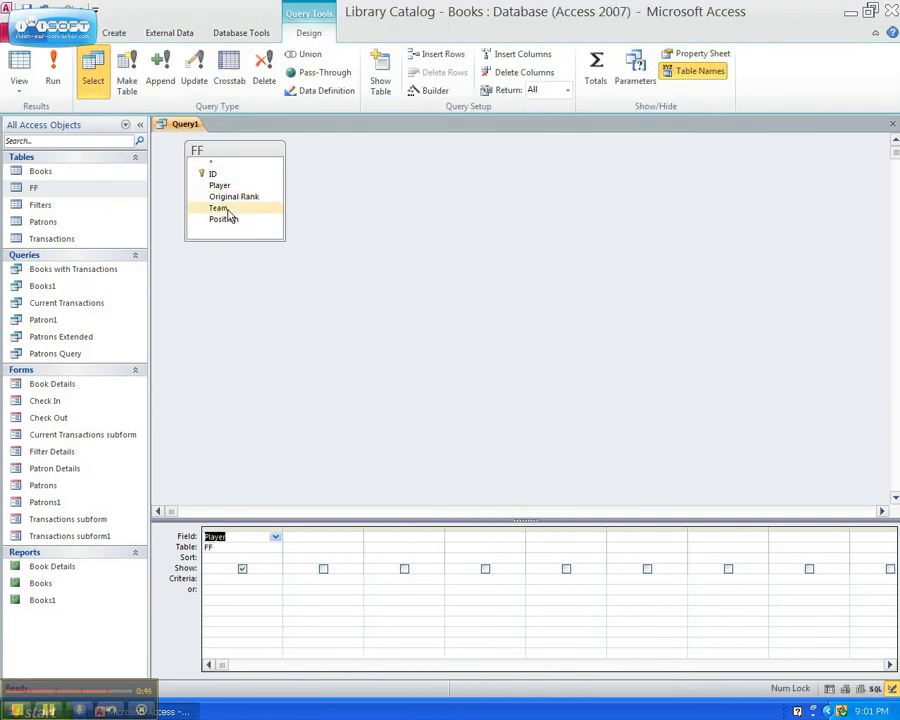
double_click(228, 212)
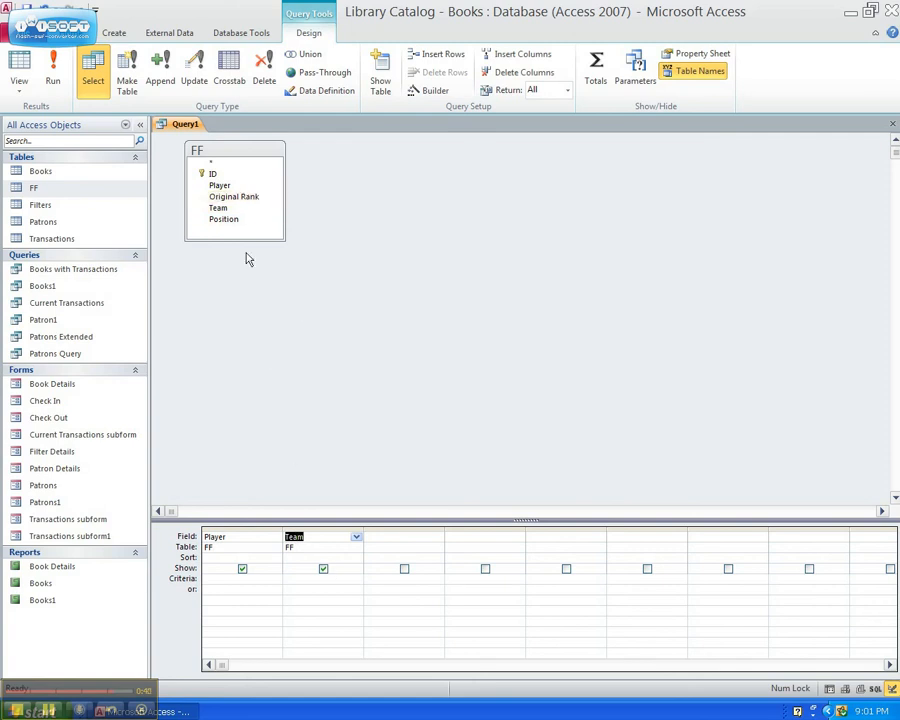
left_click(237, 197)
double_click(237, 197)
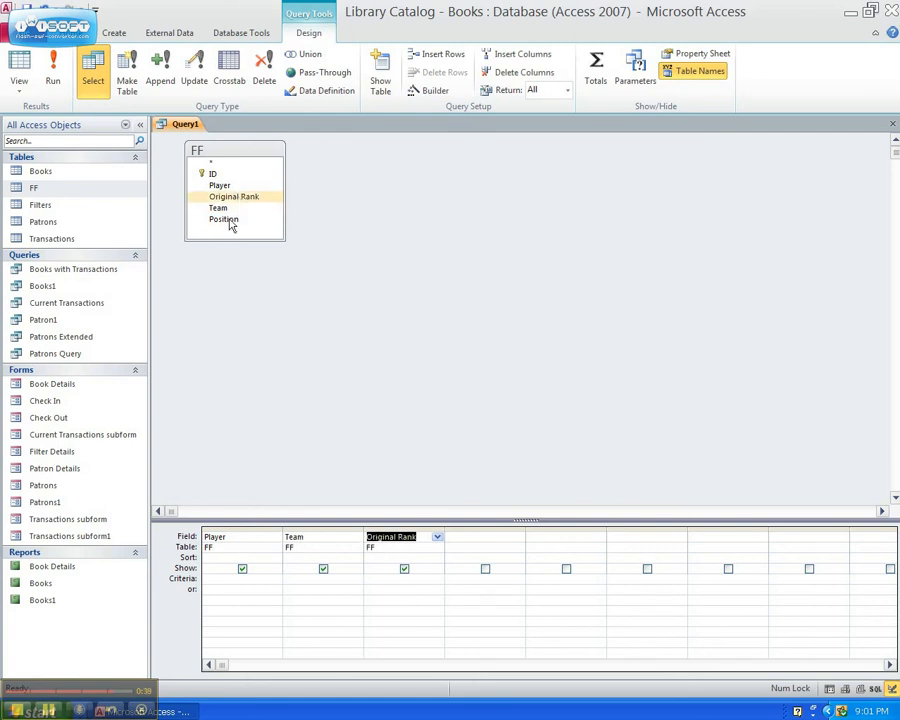
Set the Team field's criteria to [Team], run the query and return to its design
left_click(345, 580)
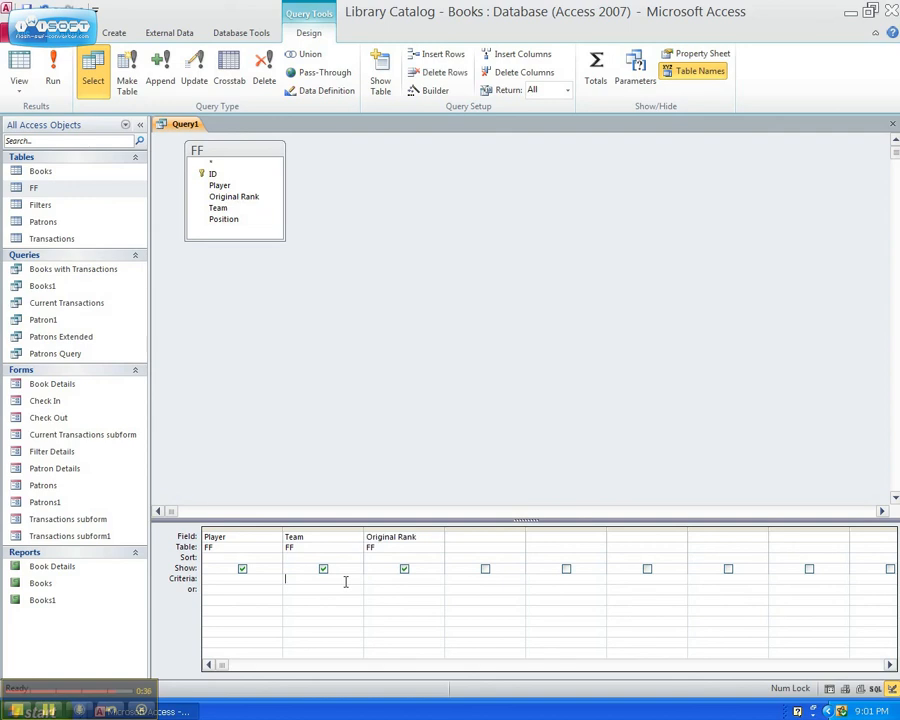
type("[Team]")
key("Tab")
left_click(53, 68)
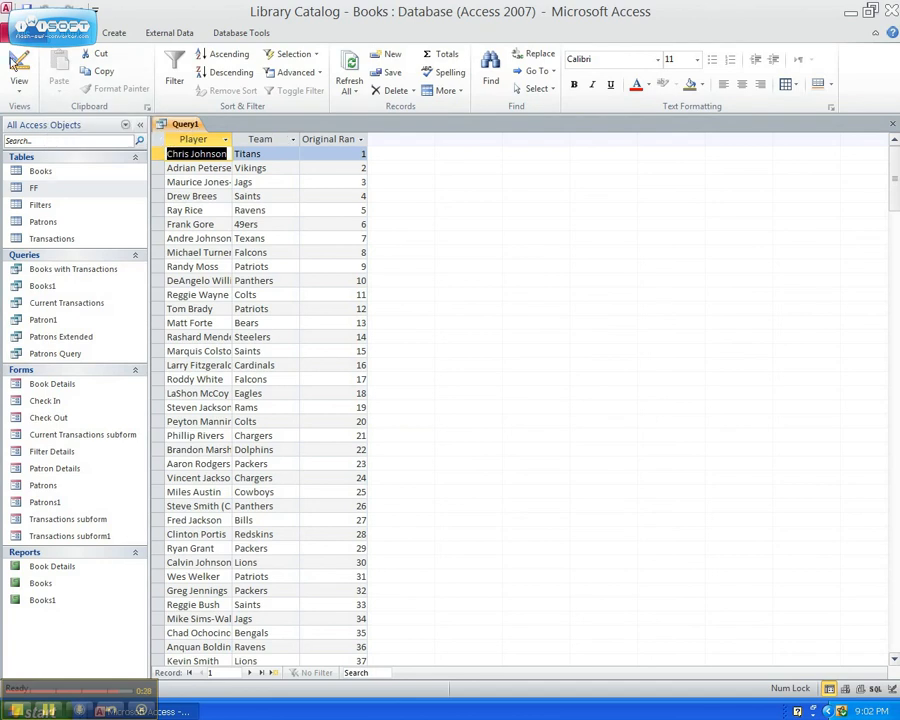
left_click(18, 62)
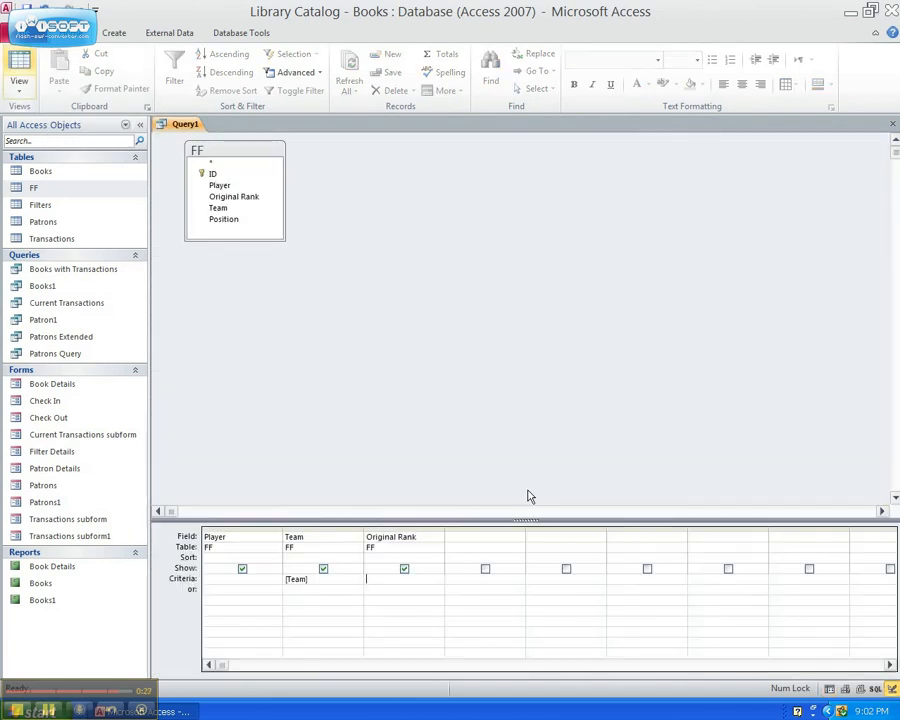